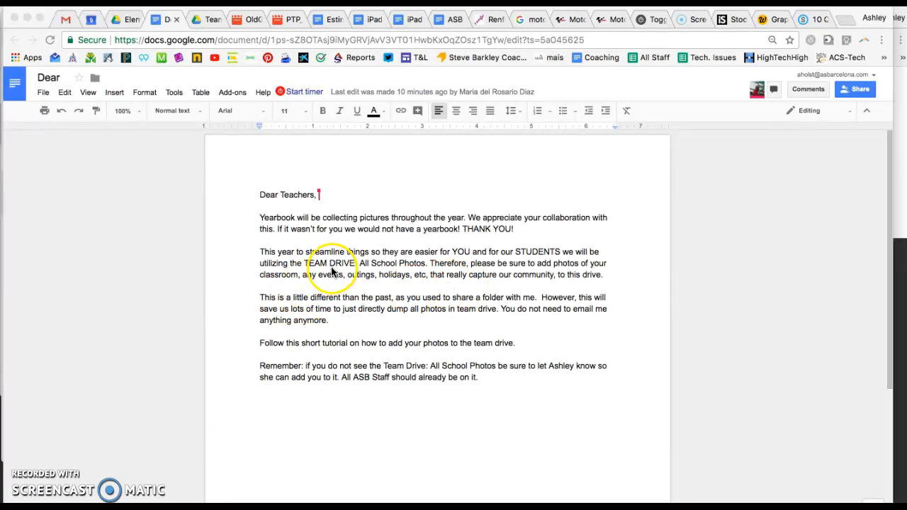
- Switch from the teachers' letter to the Gmail edit-invitation email
click(66, 19)
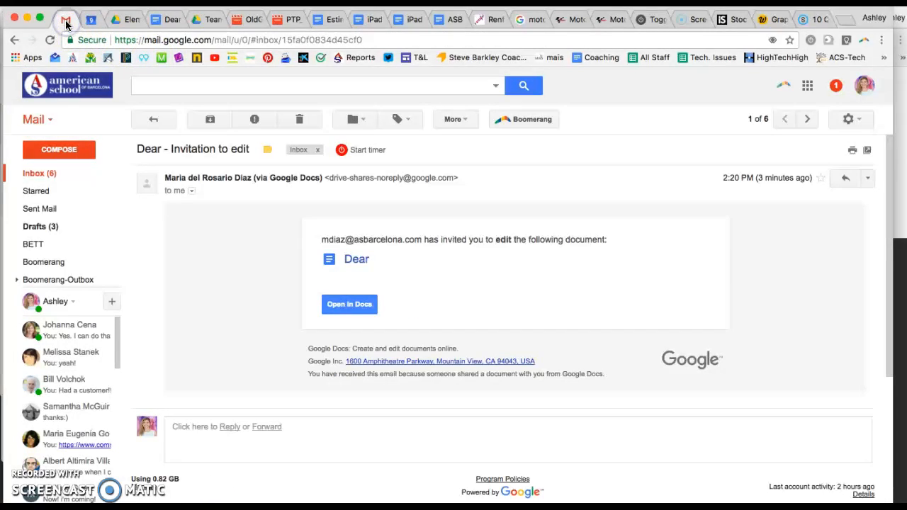
- Go from Gmail to Google Drive via the Google apps grid
click(808, 88)
click(827, 225)
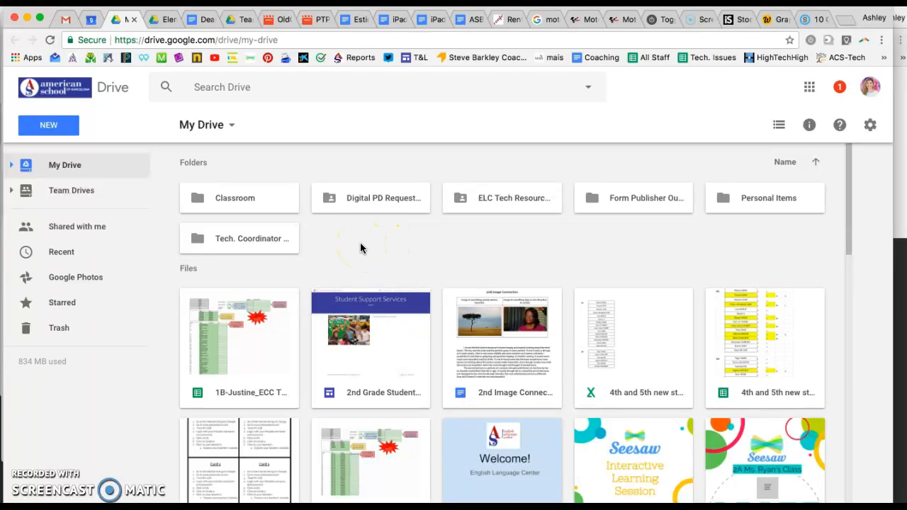
- Browse Team Drives into All School Photos > 2017-2018 > Elementary School
click(72, 191)
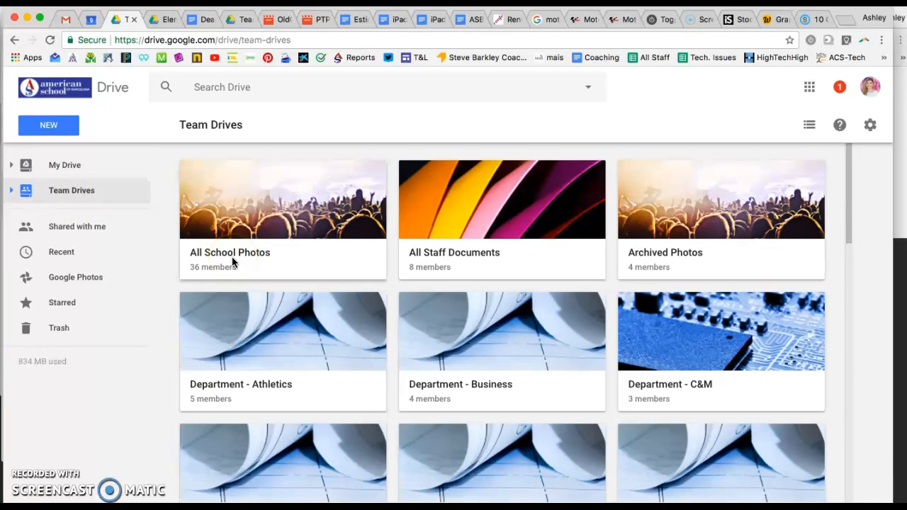
double_click(234, 263)
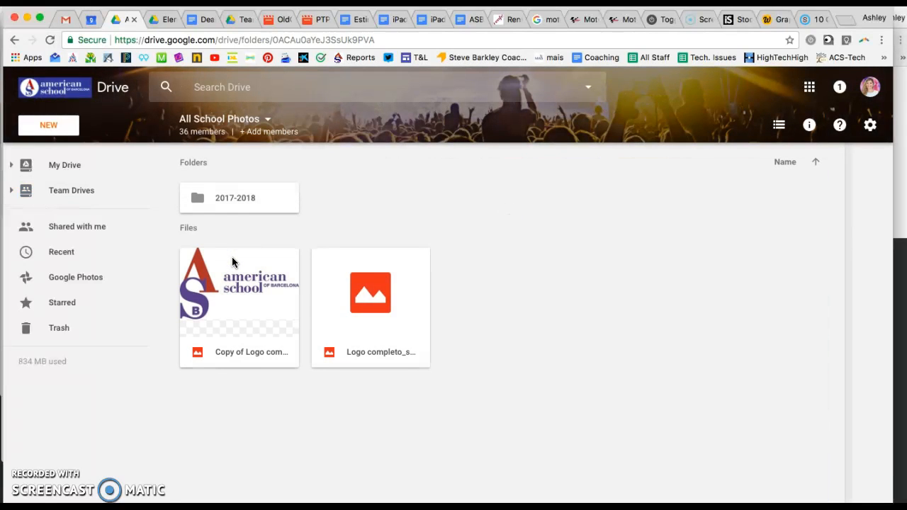
double_click(216, 205)
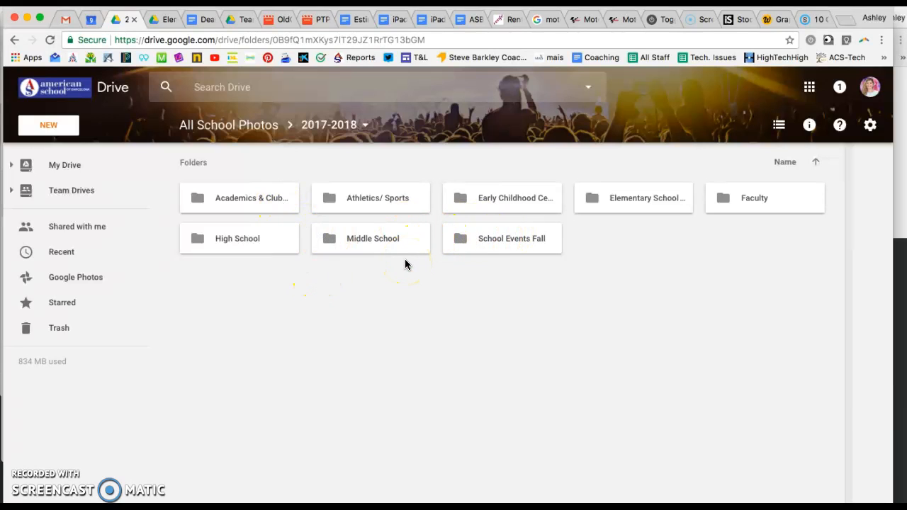
double_click(631, 207)
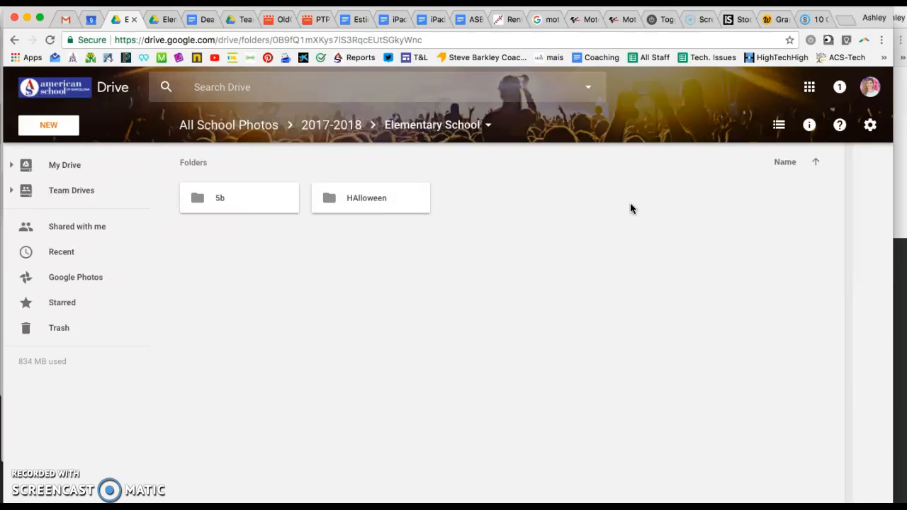
- Create a new folder named Grade 2 inside Elementary School
click(327, 126)
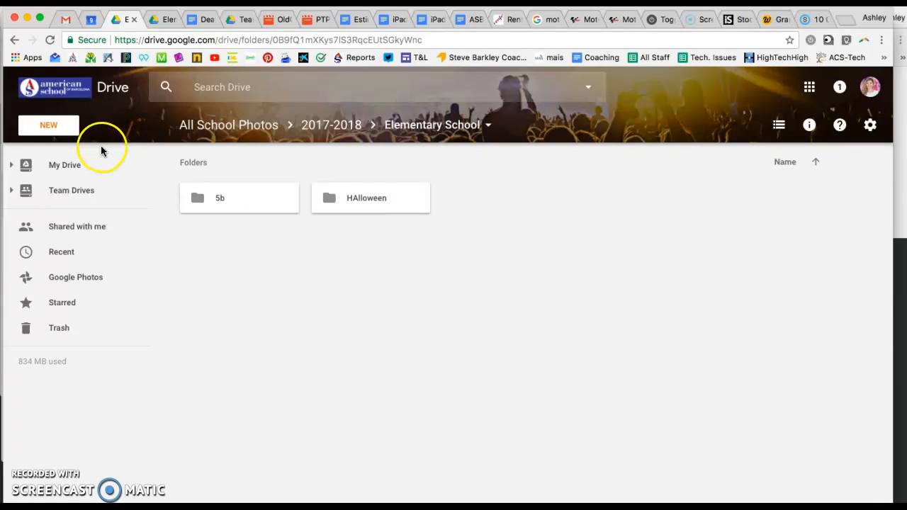
click(57, 127)
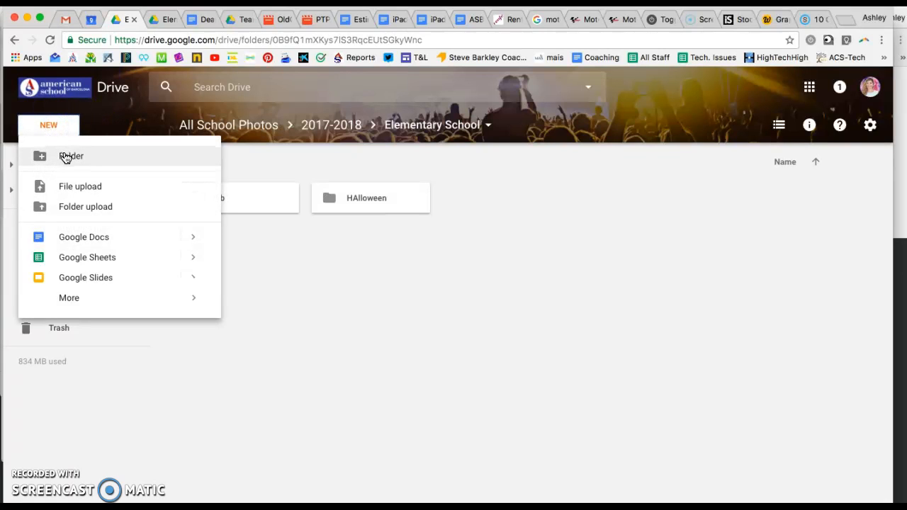
click(66, 156)
text(Grade 2)
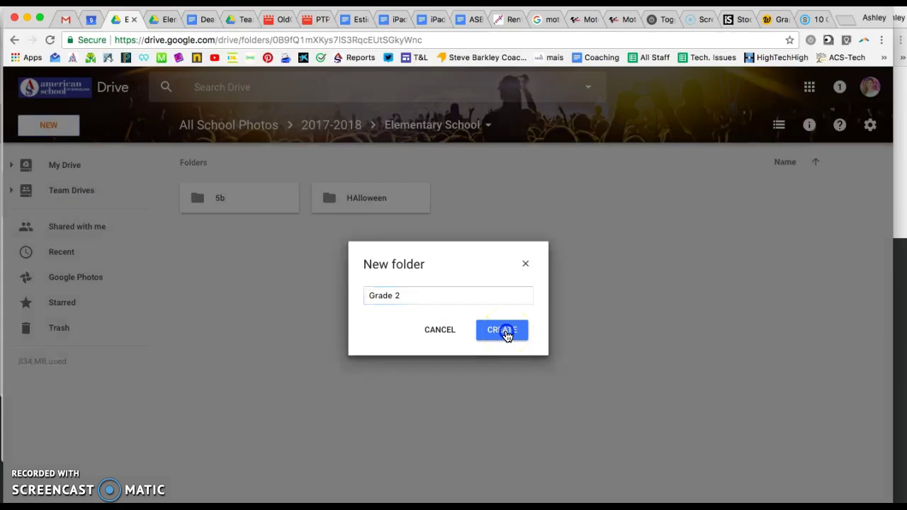
click(502, 330)
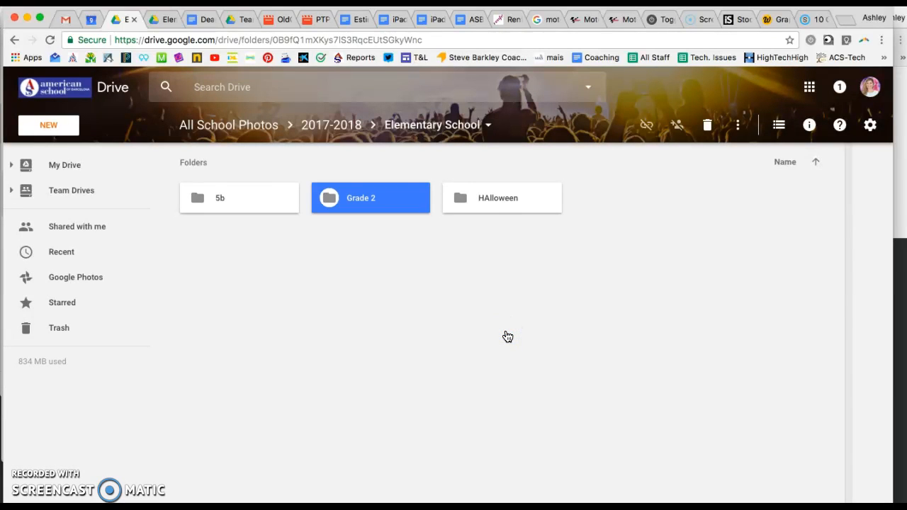
- Enter the empty Grade 2 folder and bring up Finder's Downloads folder alongside it
double_click(406, 197)
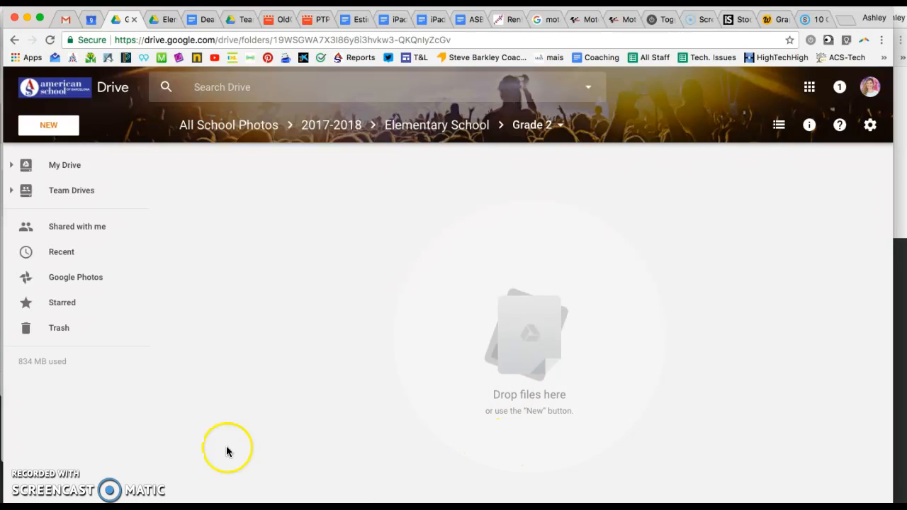
key(super+Tab)
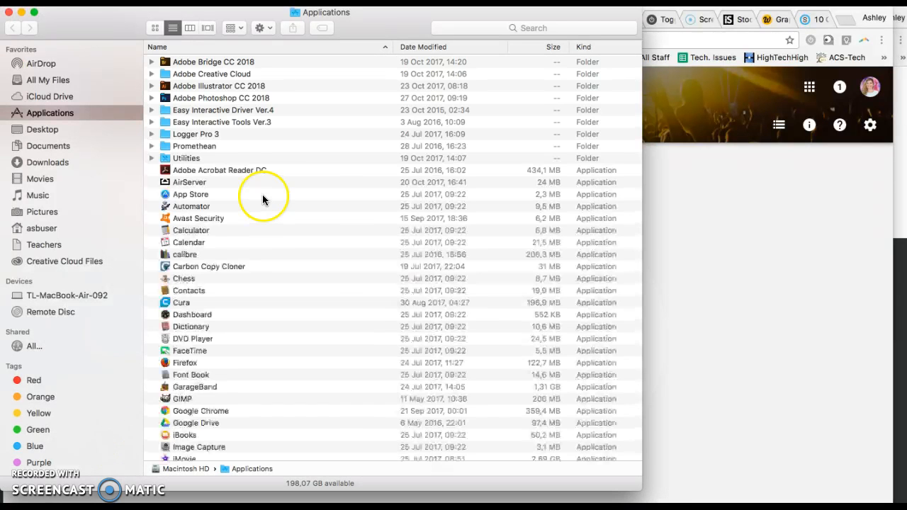
click(48, 146)
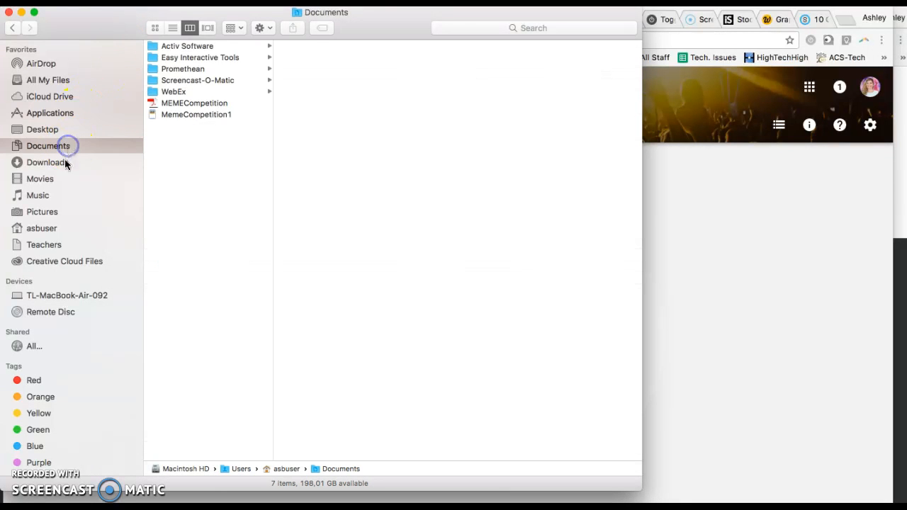
click(47, 162)
drag(132, 16, 673, 21)
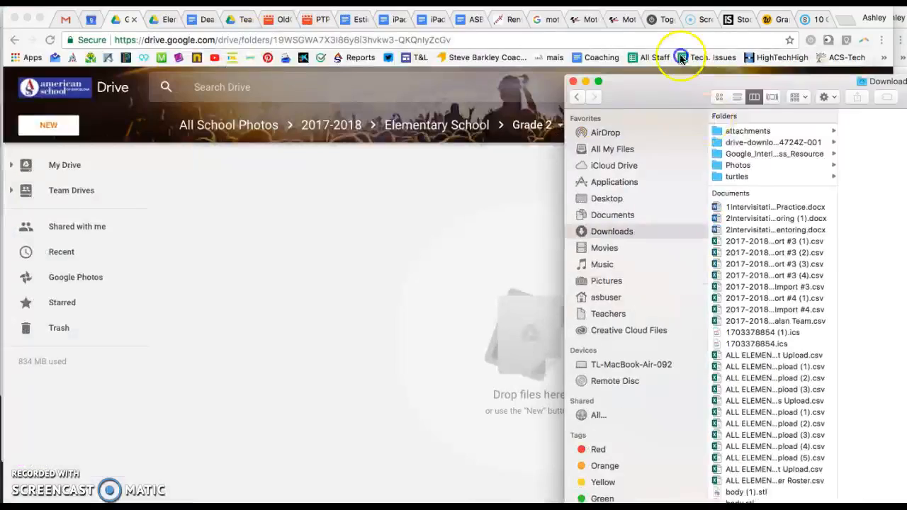
scroll(775, 221, down, 10)
scroll(774, 222, down, 10)
scroll(775, 222, down, 3)
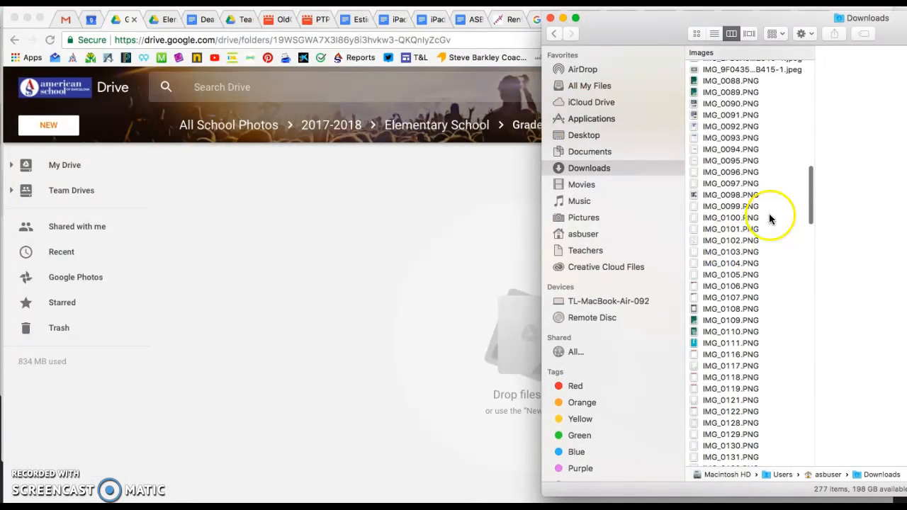
- Select the fifteen photos IMG_0098.PNG through IMG_0116.PNG in Downloads
click(727, 196)
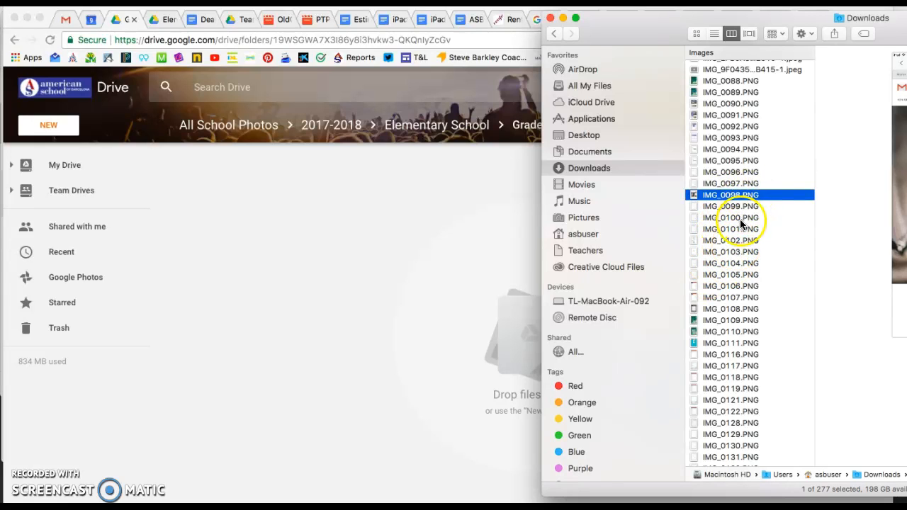
shift+click(732, 354)
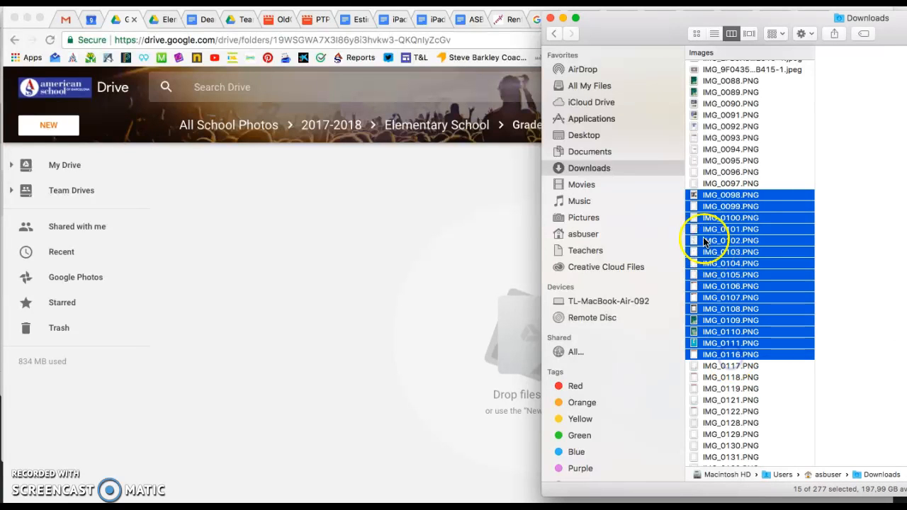
- Drag the fifteen PNG photos into Grade 2 to upload them, dismissing the calendar alert
mouse_move(715, 212)
mouse_down()
mouse_move(583, 245)
mouse_move(460, 293)
mouse_up()
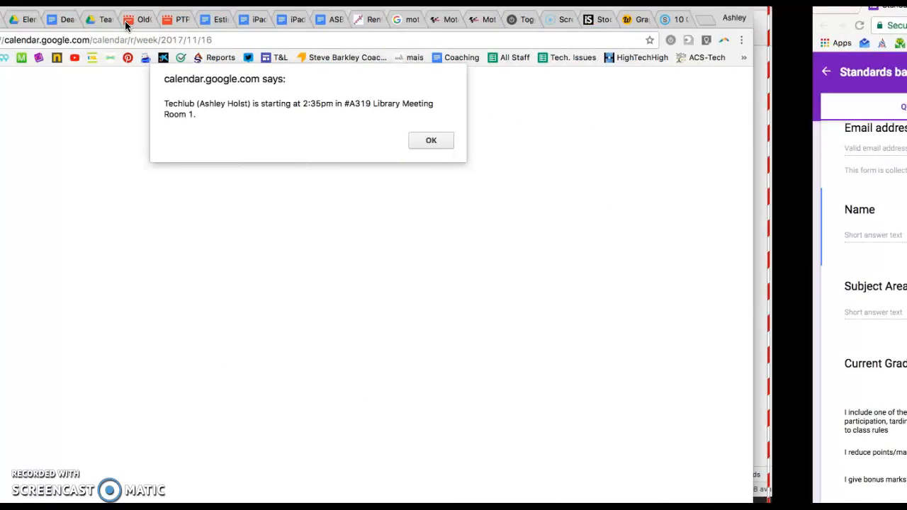
click(571, 140)
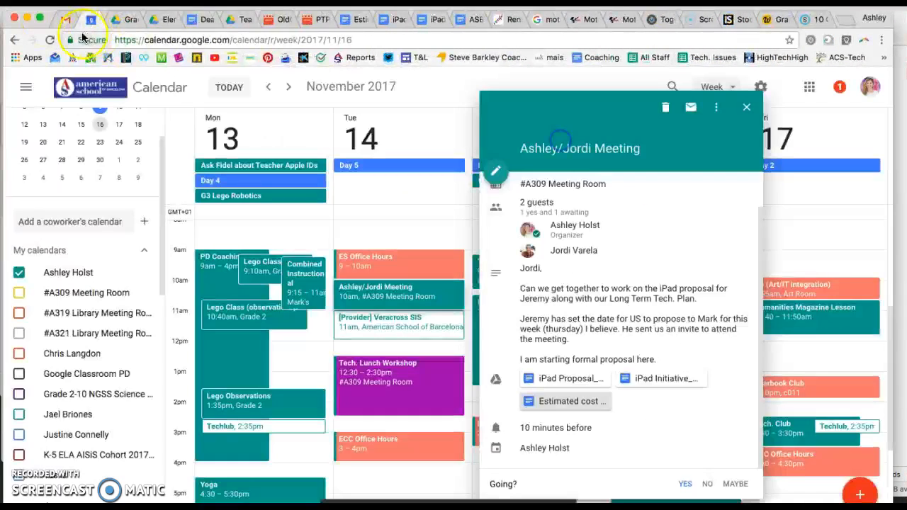
click(124, 19)
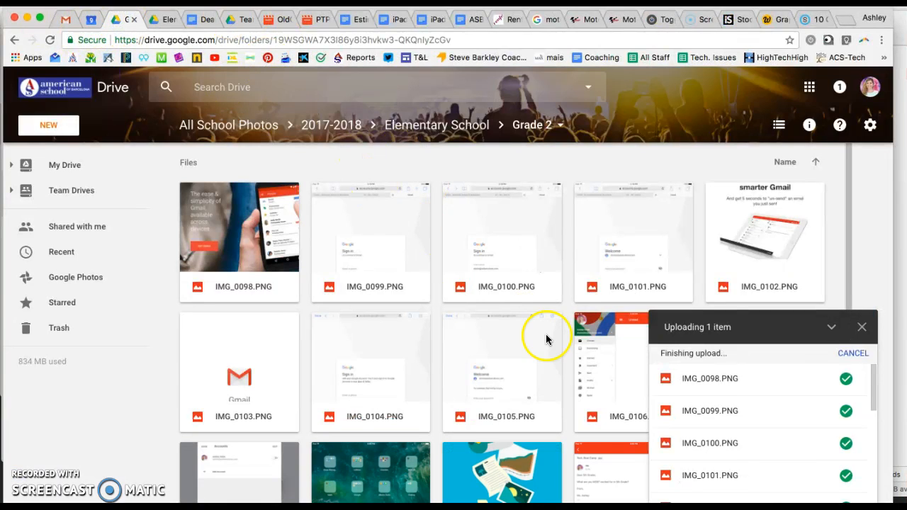